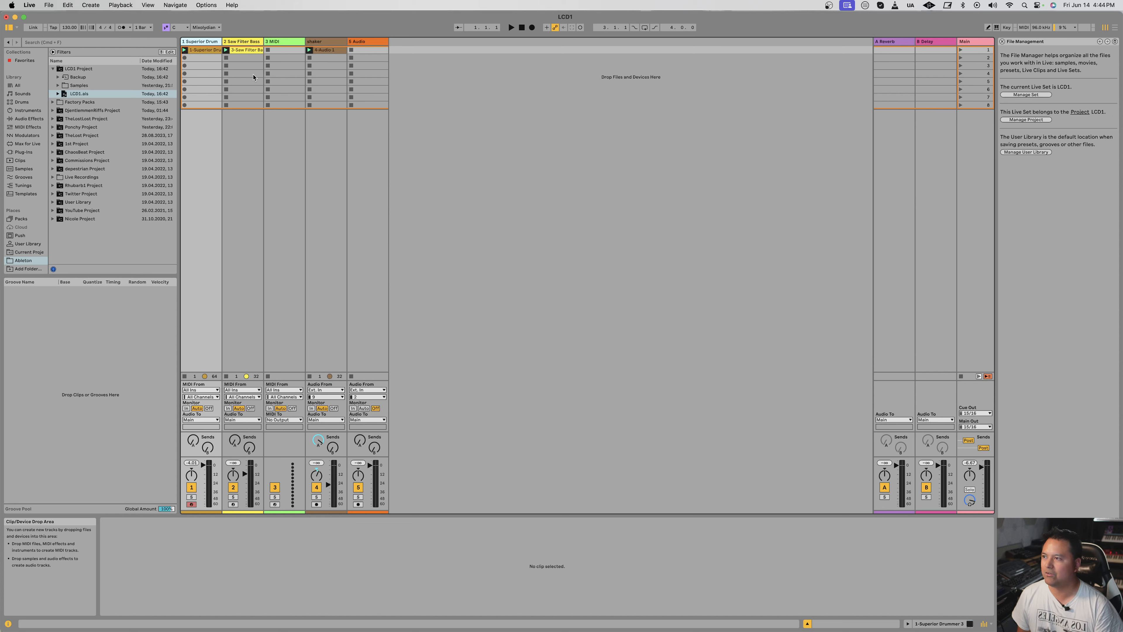
Step: Inspect the MIDI notes of the Superior Drummer clip on the first track and play the set briefly
left_click(201, 50)
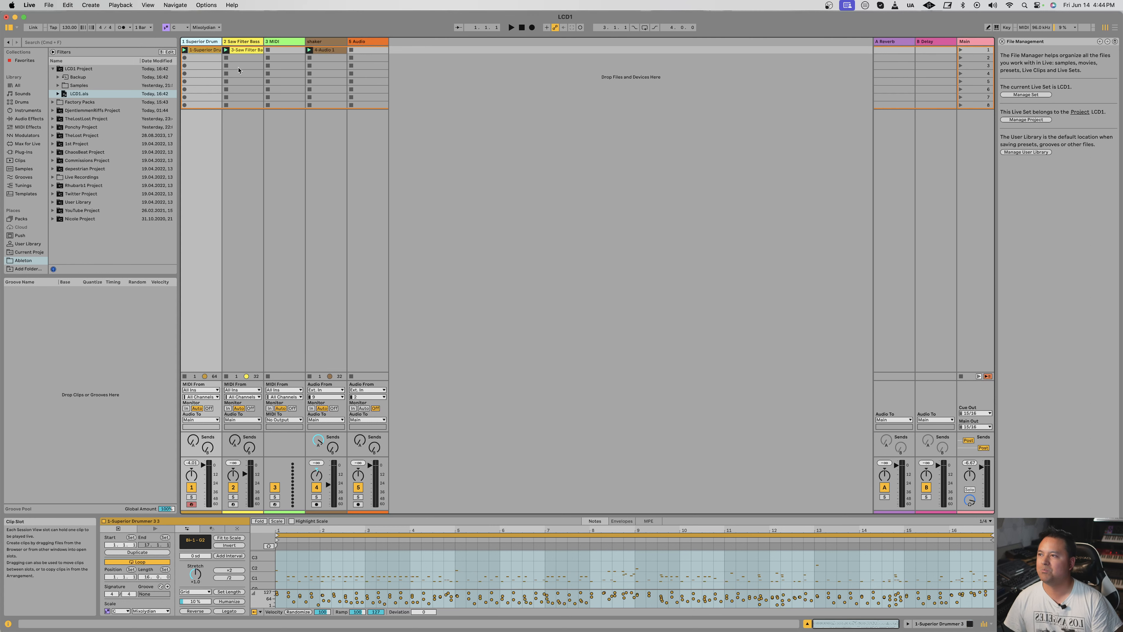
left_click(469, 141)
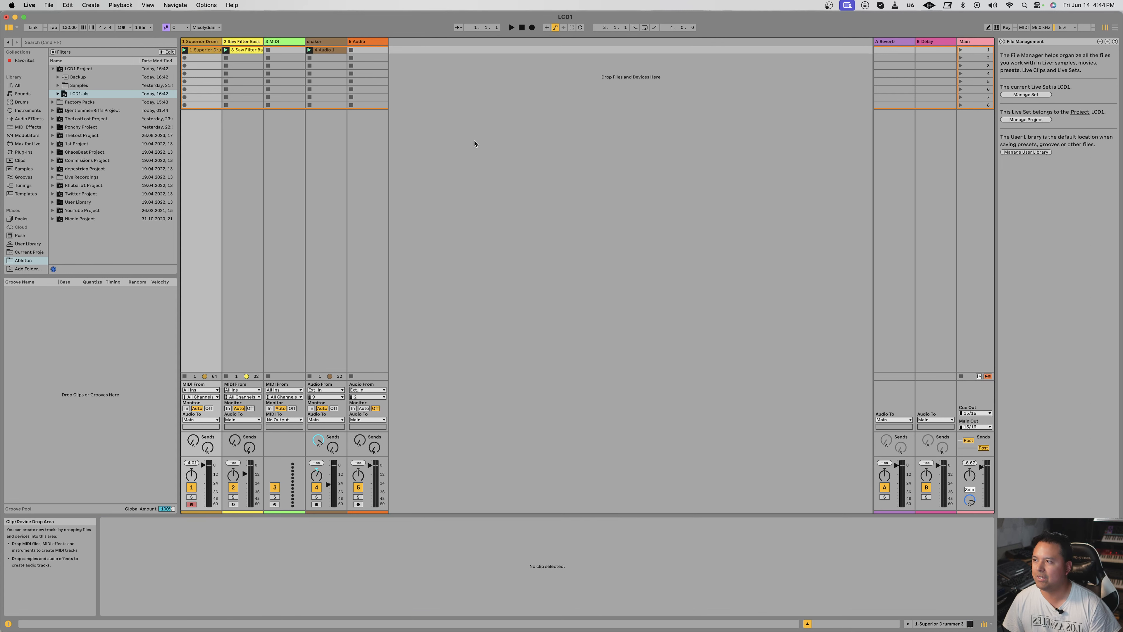
left_click(201, 43)
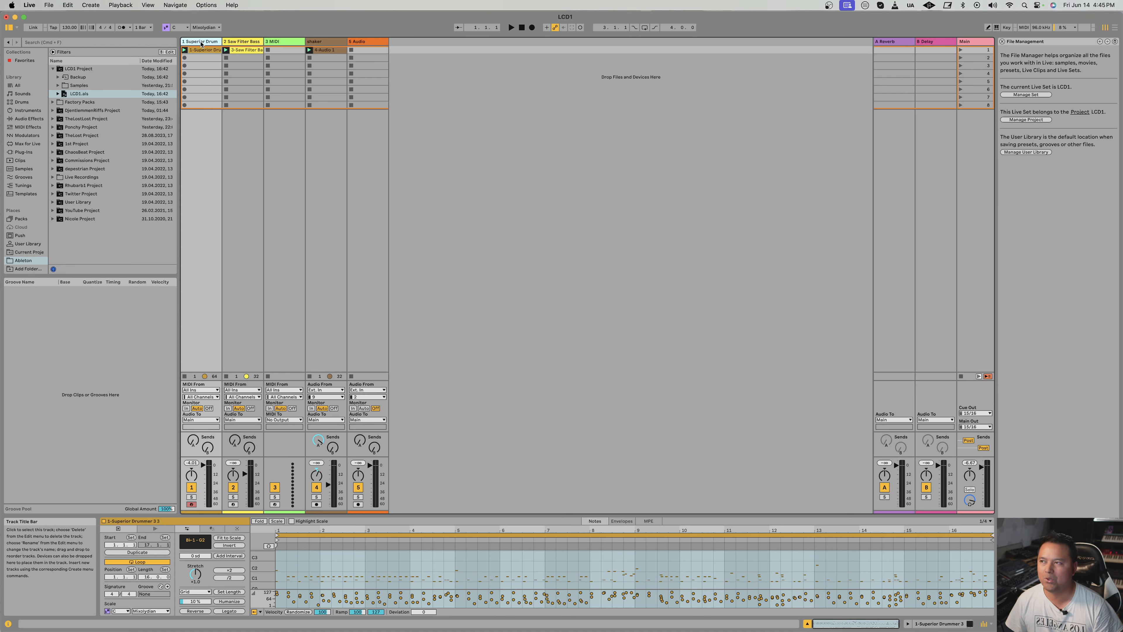
left_click(498, 170)
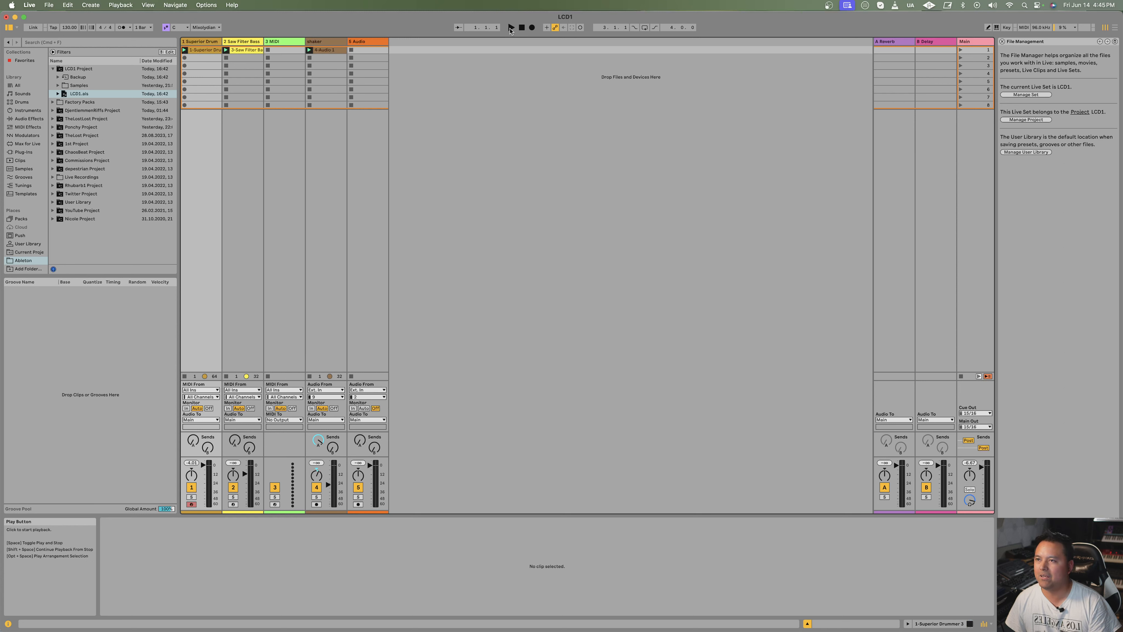
left_click(511, 28)
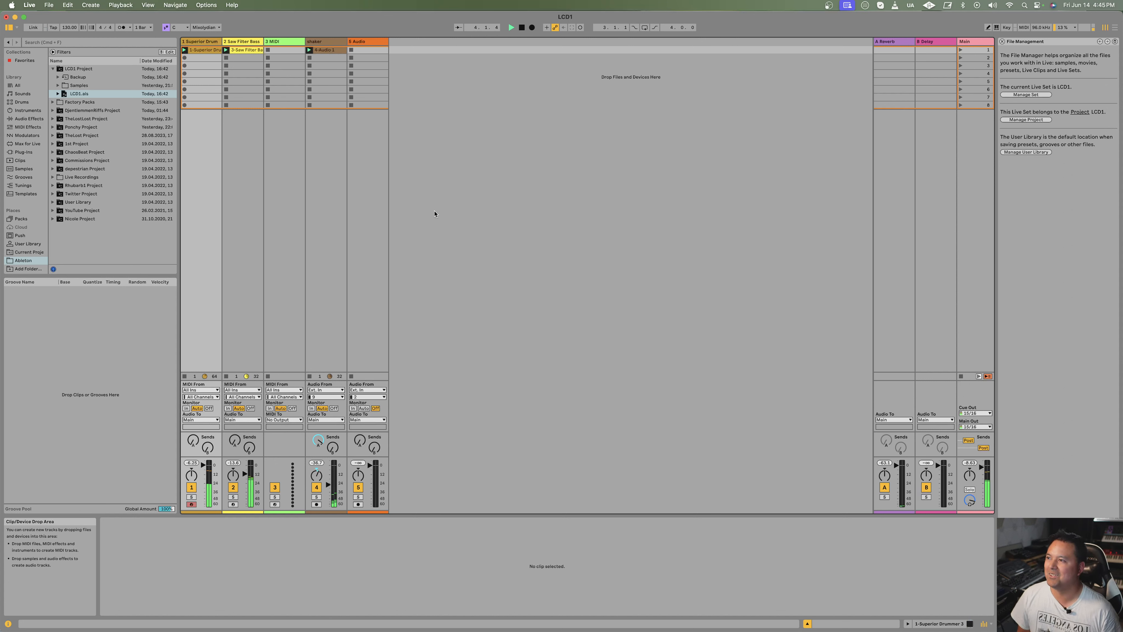
left_click(521, 27)
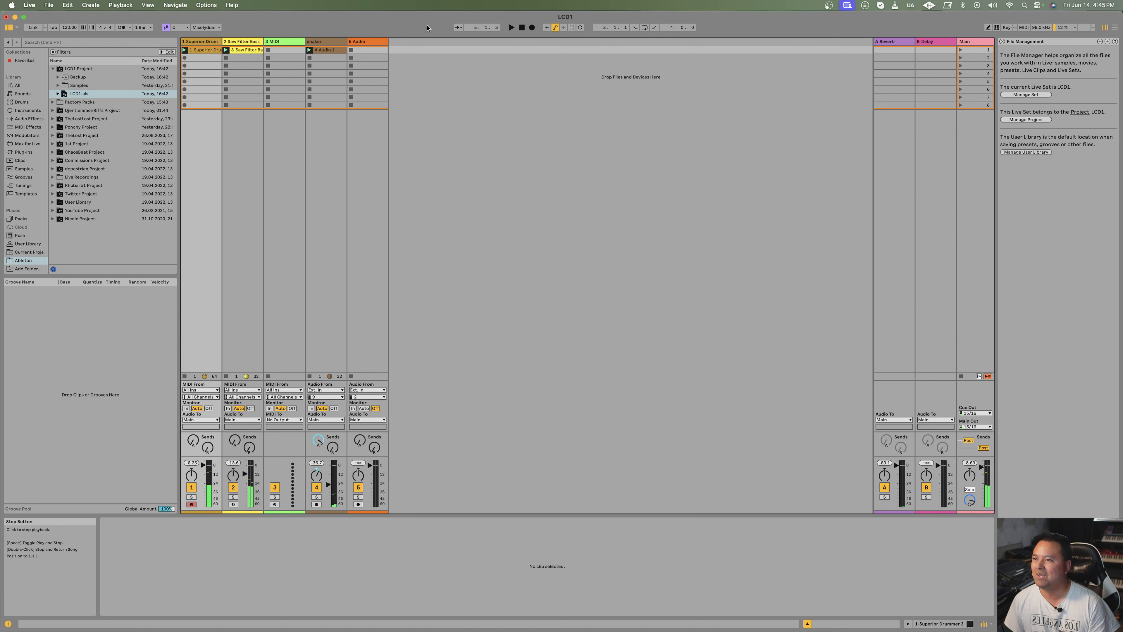
Step: Freeze the first Superior Drummer track
left_click(199, 41)
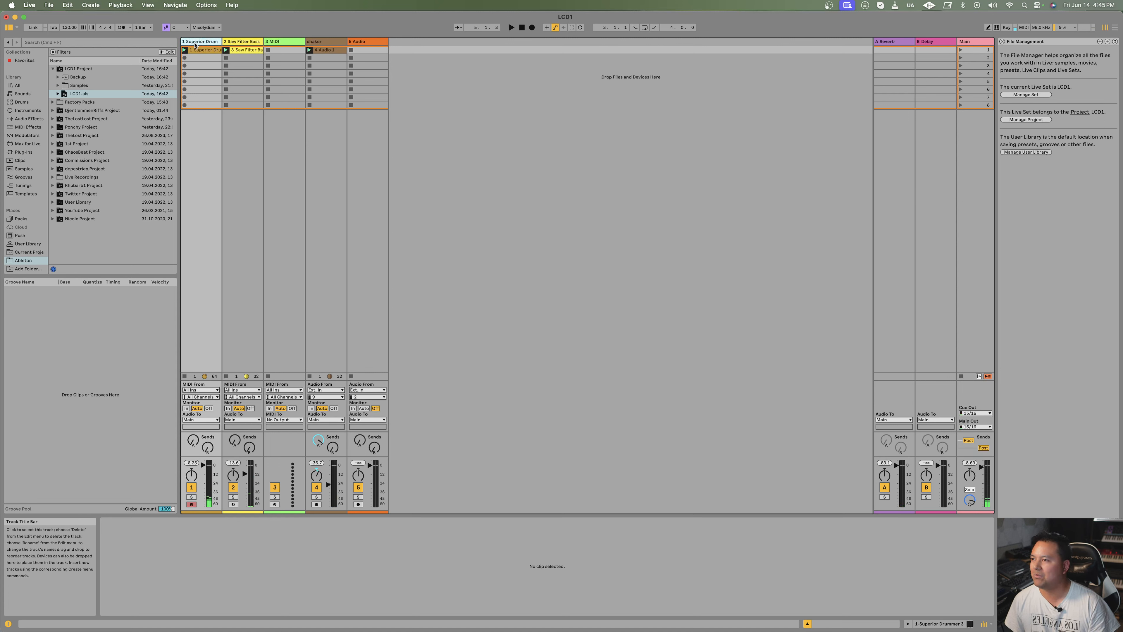
right_click(195, 43)
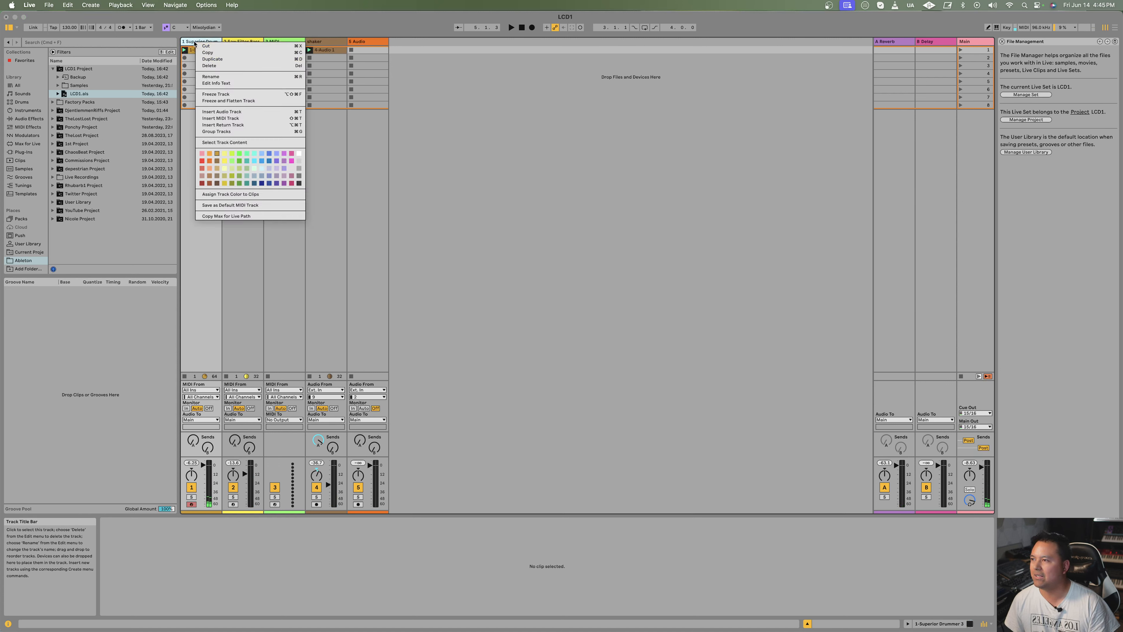
left_click(249, 95)
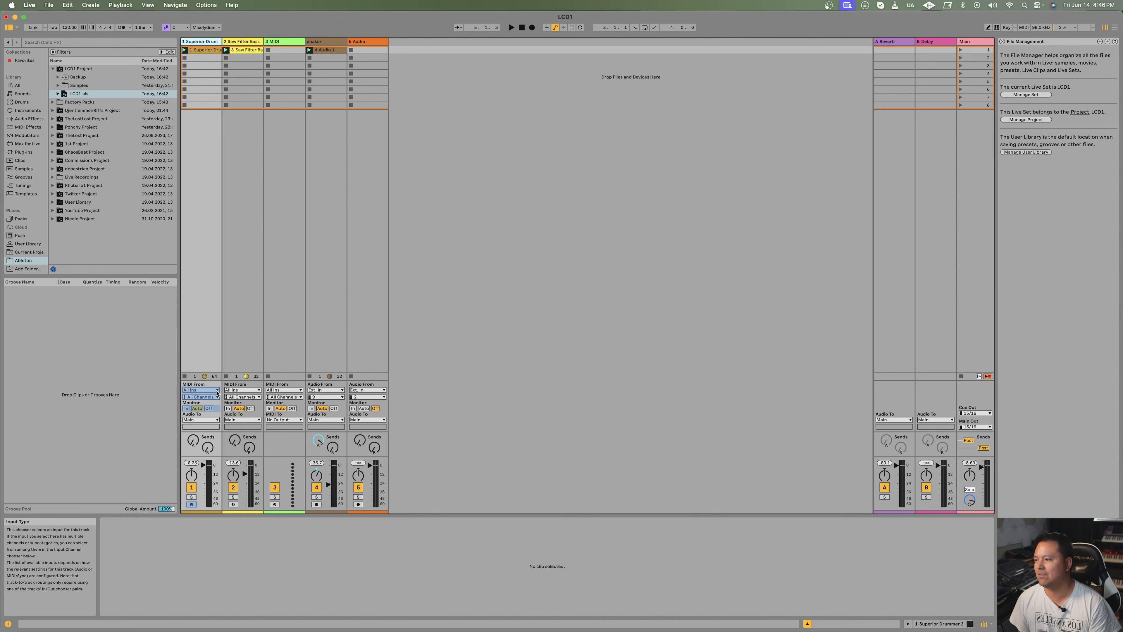
Step: Review the commands available for the frozen Superior Drummer track and view its clip's notes
right_click(196, 46)
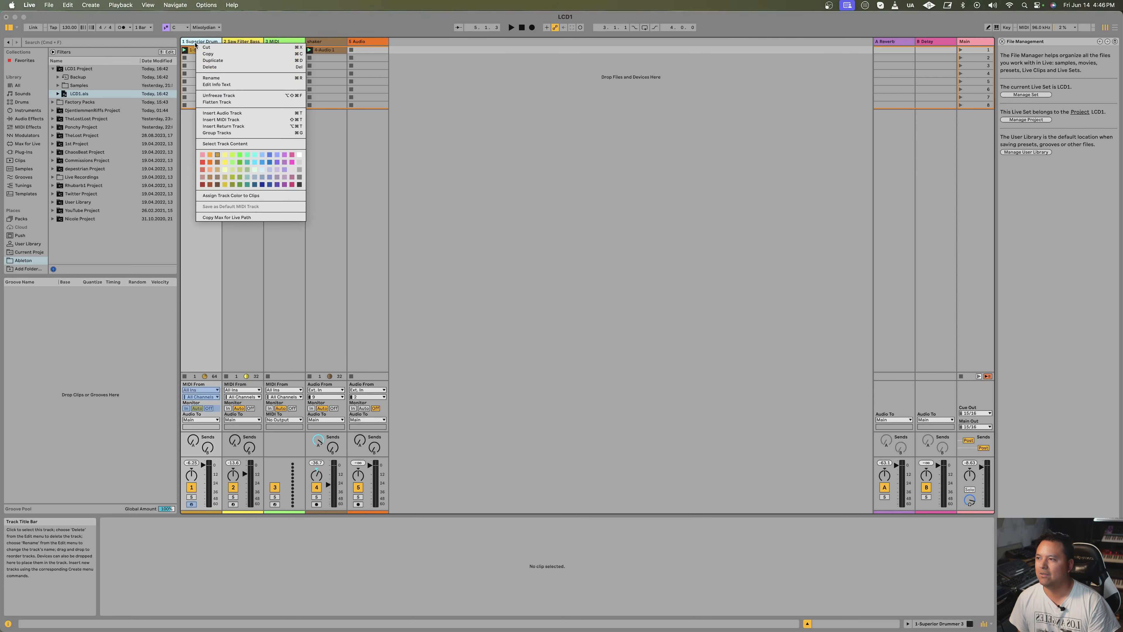
left_click(491, 130)
right_click(195, 43)
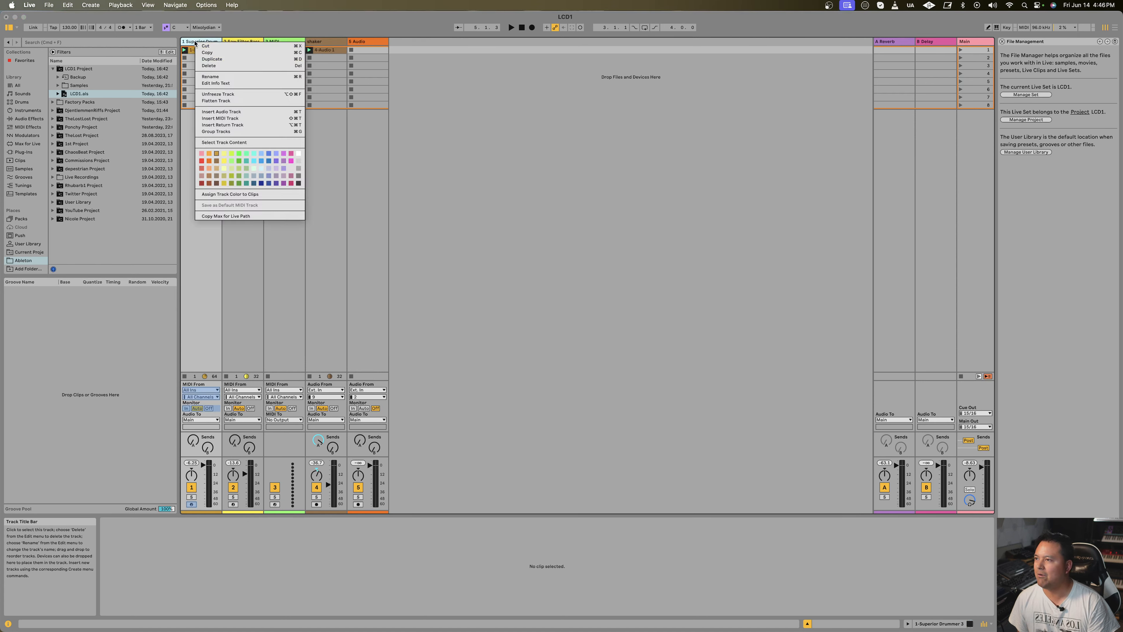
left_click(426, 113)
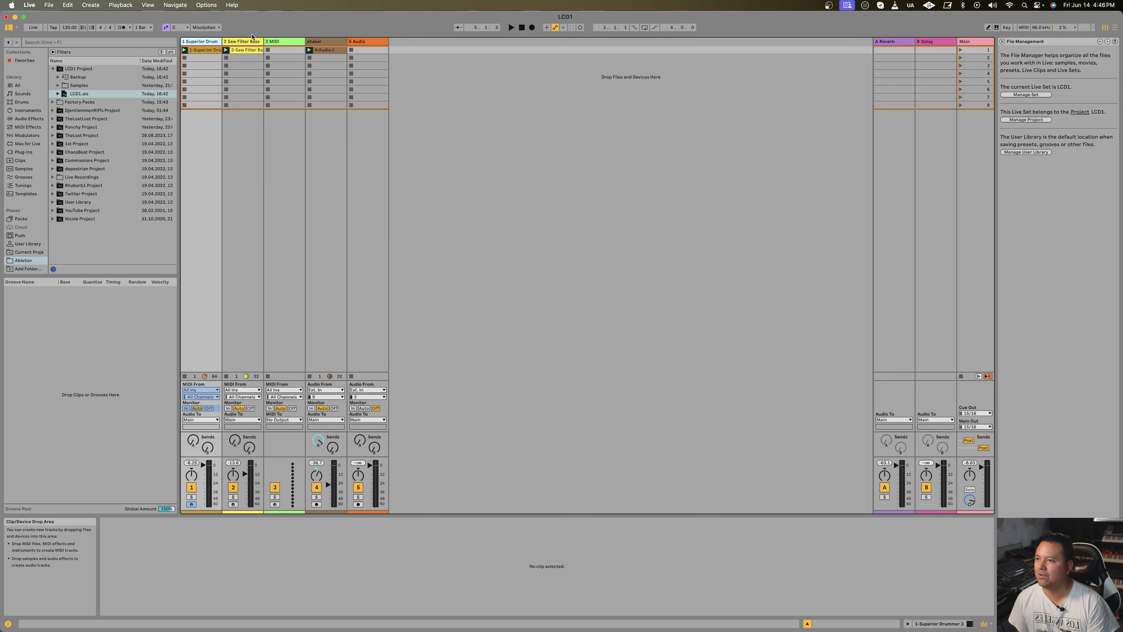
double_click(204, 50)
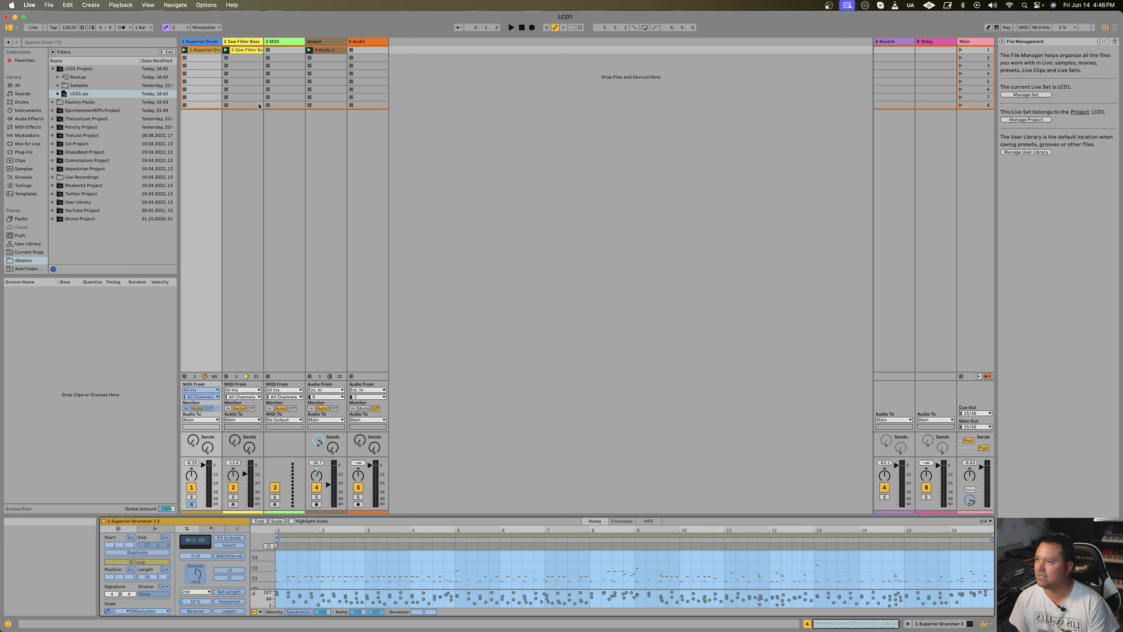
Step: Flatten the frozen Superior Drummer track into audio
right_click(202, 41)
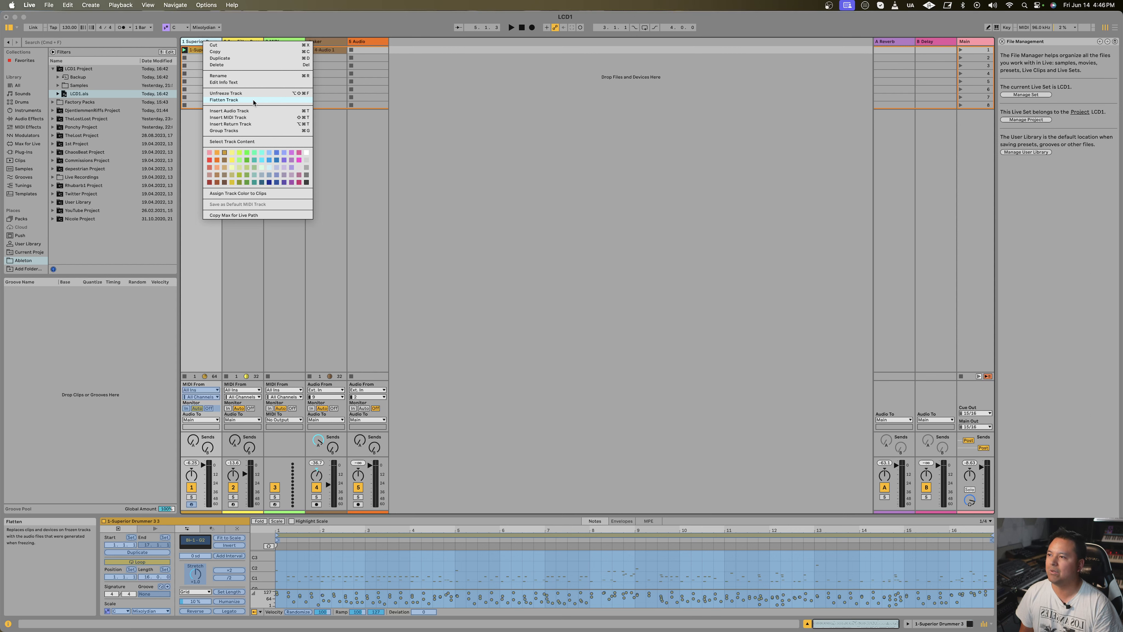
left_click(270, 101)
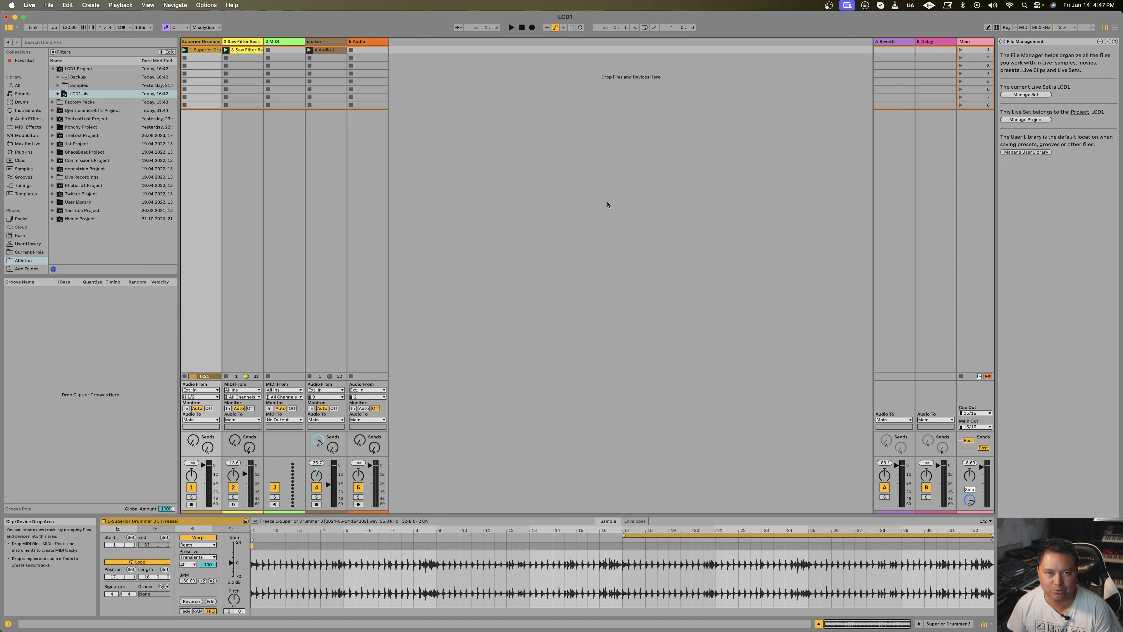
Step: Undo the flattening of the Superior Drummer track
left_click(197, 41)
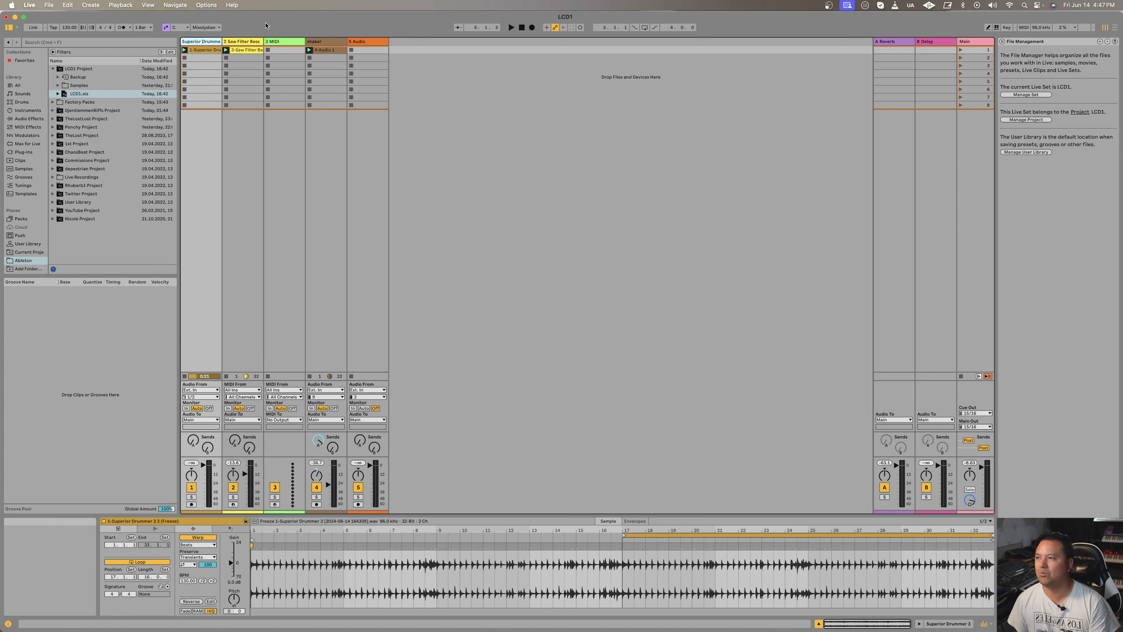
right_click(192, 43)
left_click(191, 44)
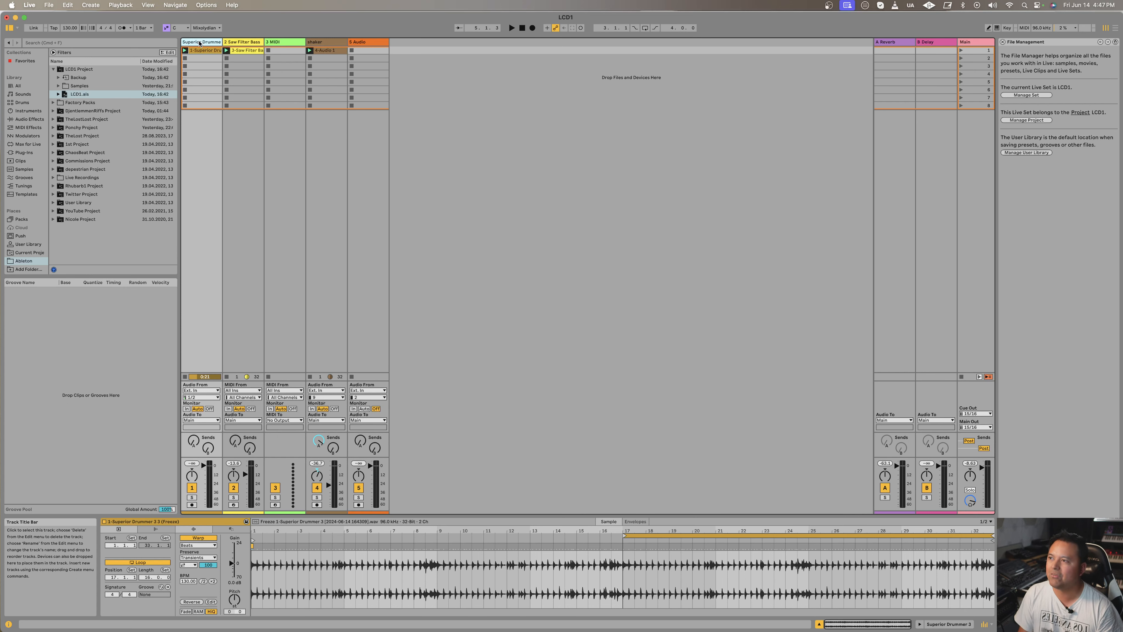
right_click(199, 42)
left_click(197, 42)
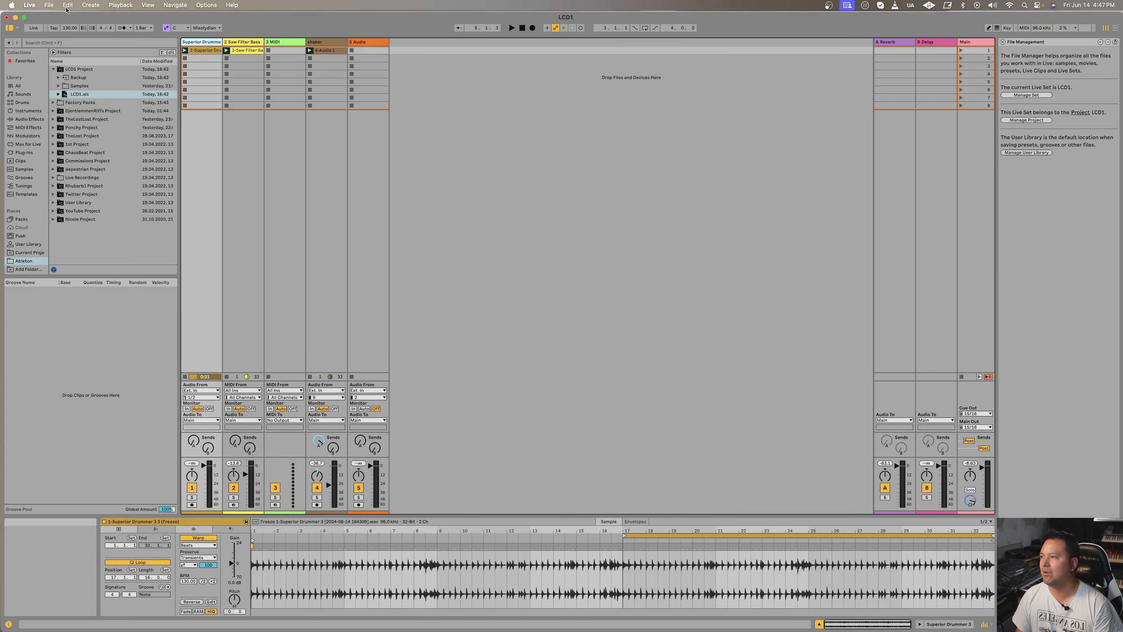
left_click(67, 5)
left_click(68, 19)
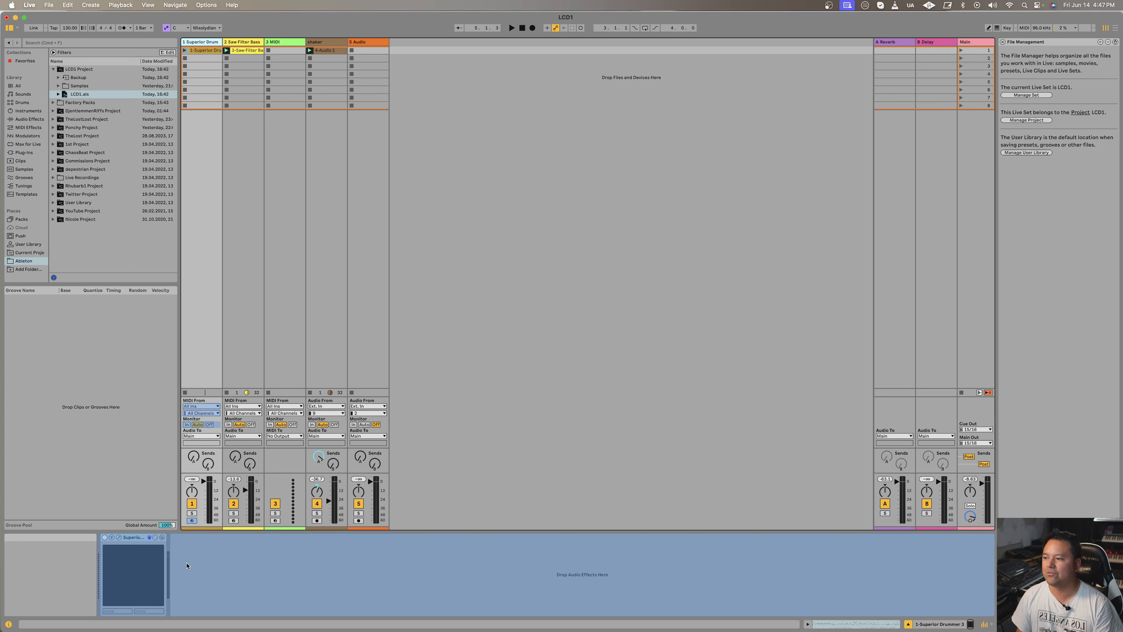
Step: Duplicate the frozen Superior Drummer track and deactivate the original on track 1
right_click(197, 43)
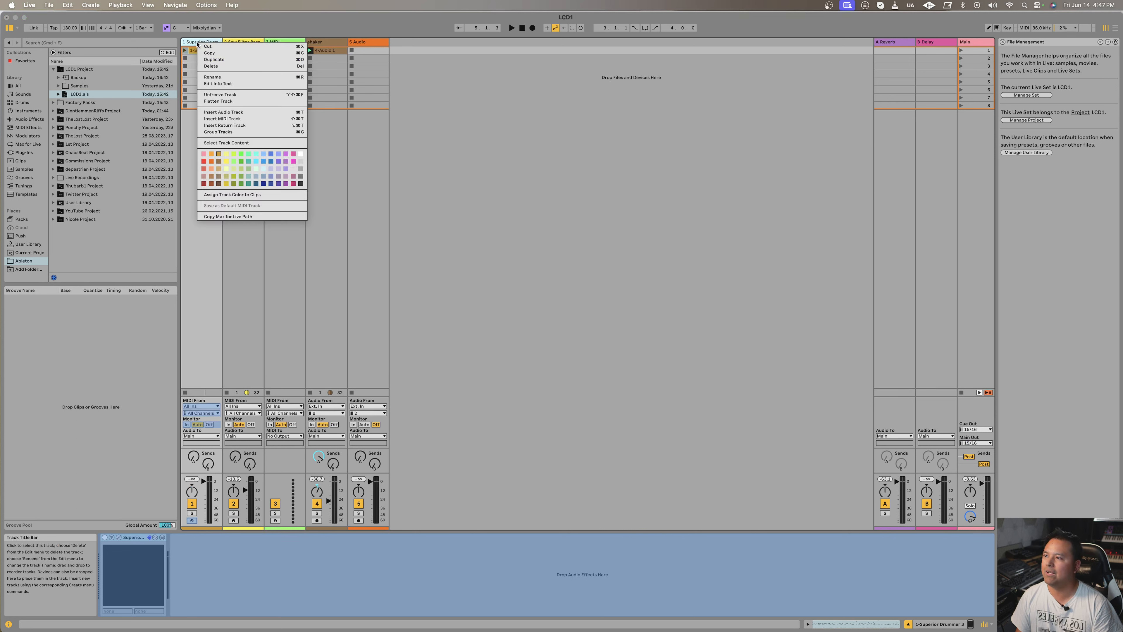
left_click(208, 59)
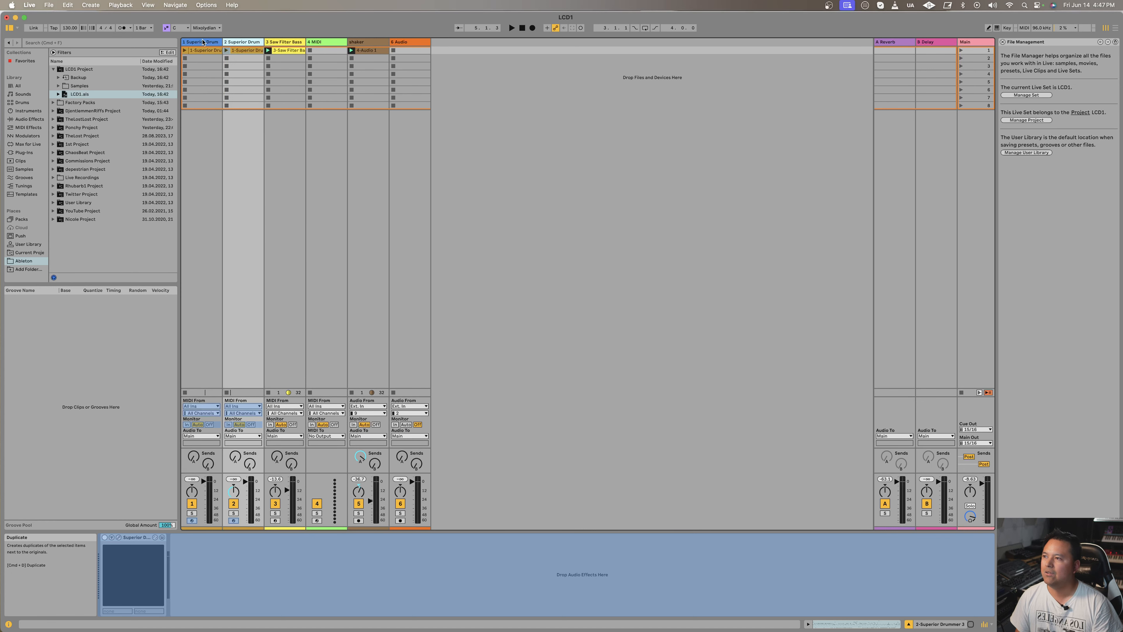
left_click(194, 504)
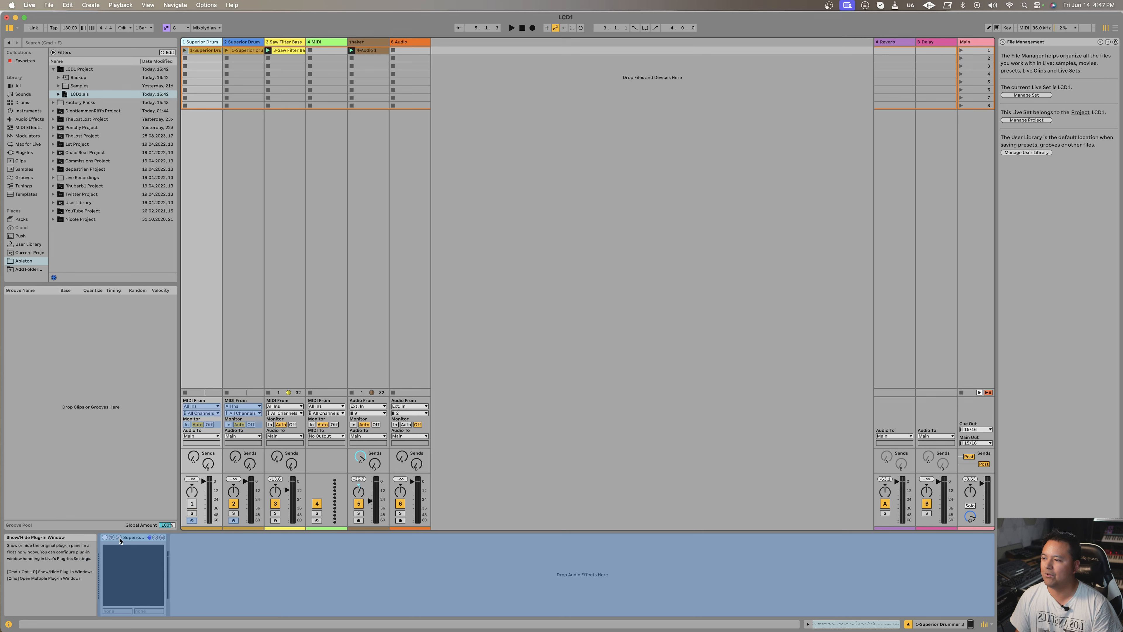
Step: Unfreeze the deactivated Superior Drummer track on track 1
left_click(67, 5)
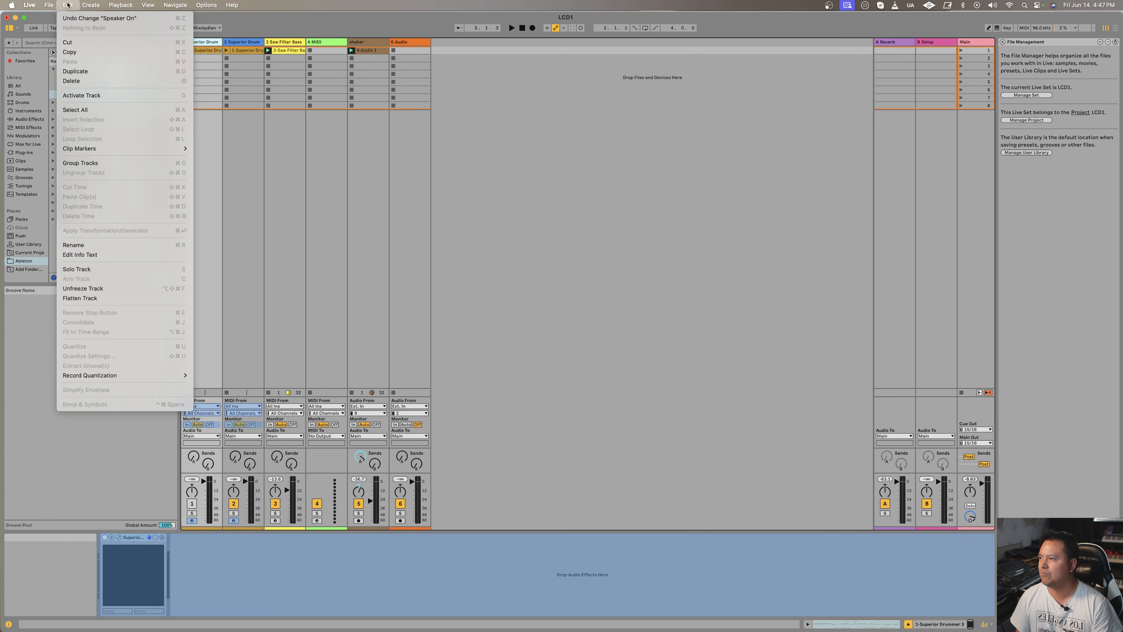
key("Escape")
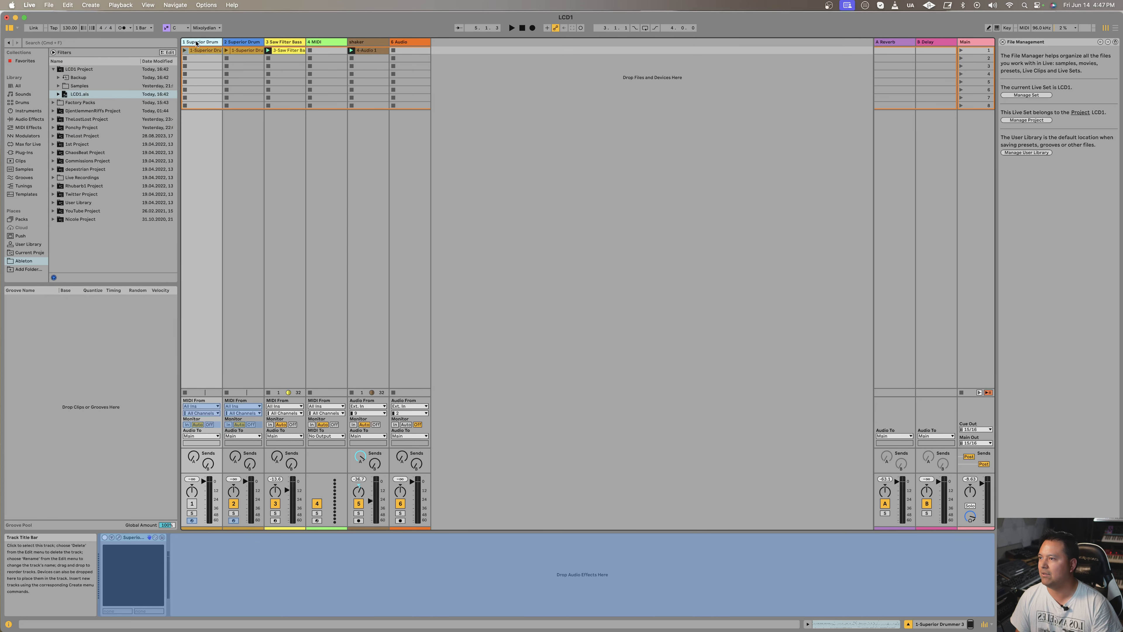
right_click(200, 41)
left_click(218, 94)
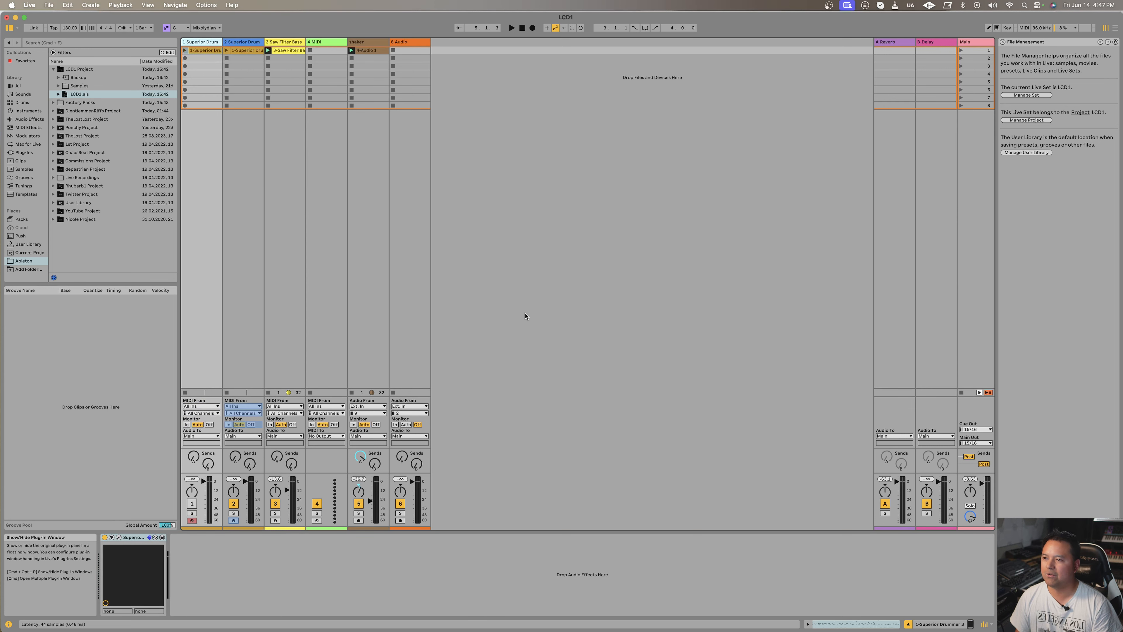
Step: Open the Superior Drummer 3 plug-in window, audition several drums and cymbals in the Drums view, and close the window
key("super+alt+p")
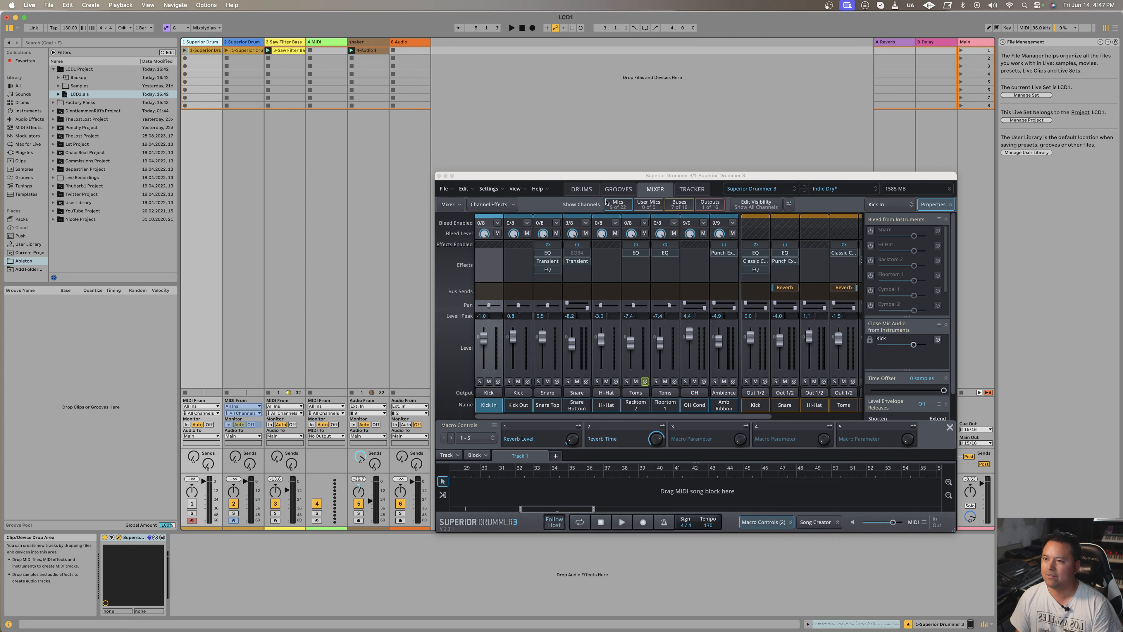
left_click(588, 190)
left_click(642, 369)
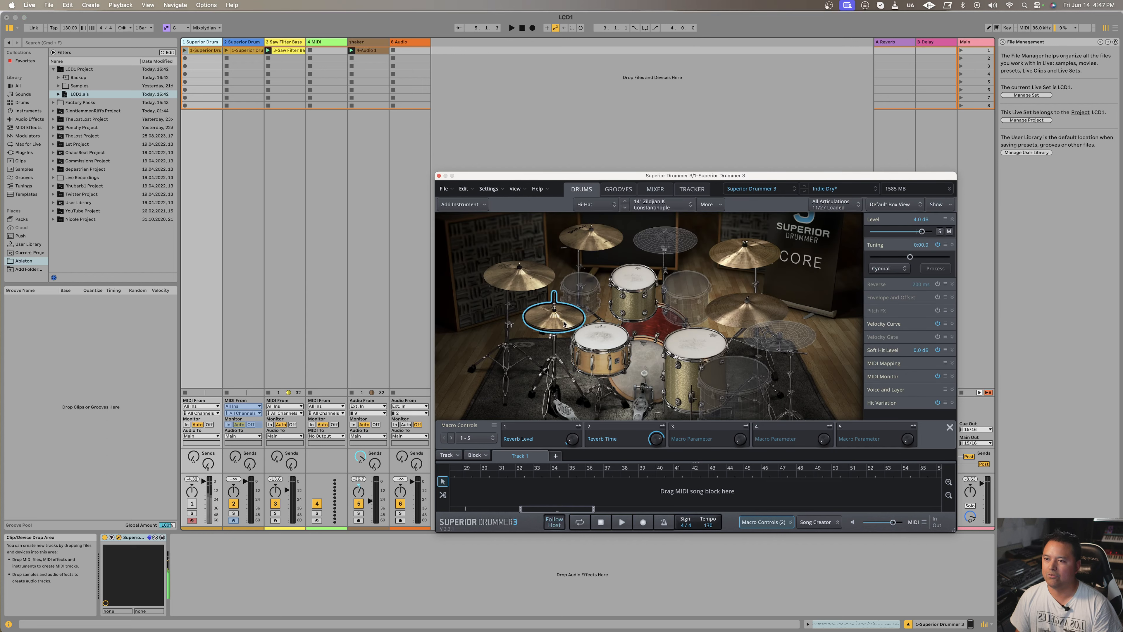
left_click(645, 283)
left_click(695, 343)
left_click(735, 315)
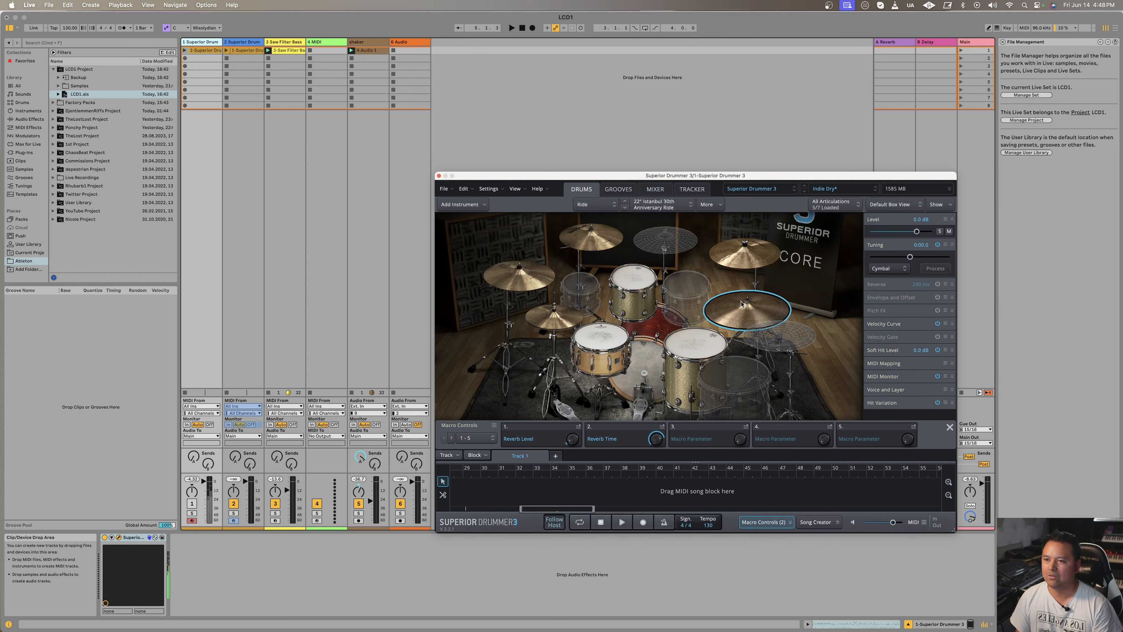
left_click(738, 256)
left_click(644, 370)
left_click(613, 340)
left_click(626, 309)
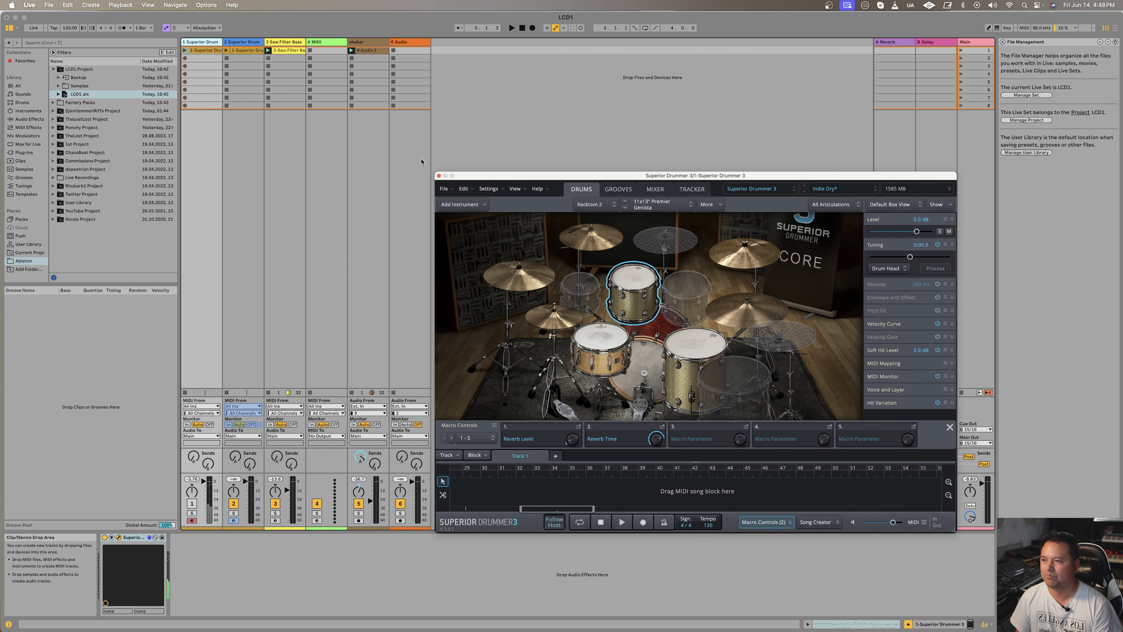
left_click(439, 176)
Step: Freeze the Superior Drummer track on track 1 again
right_click(200, 43)
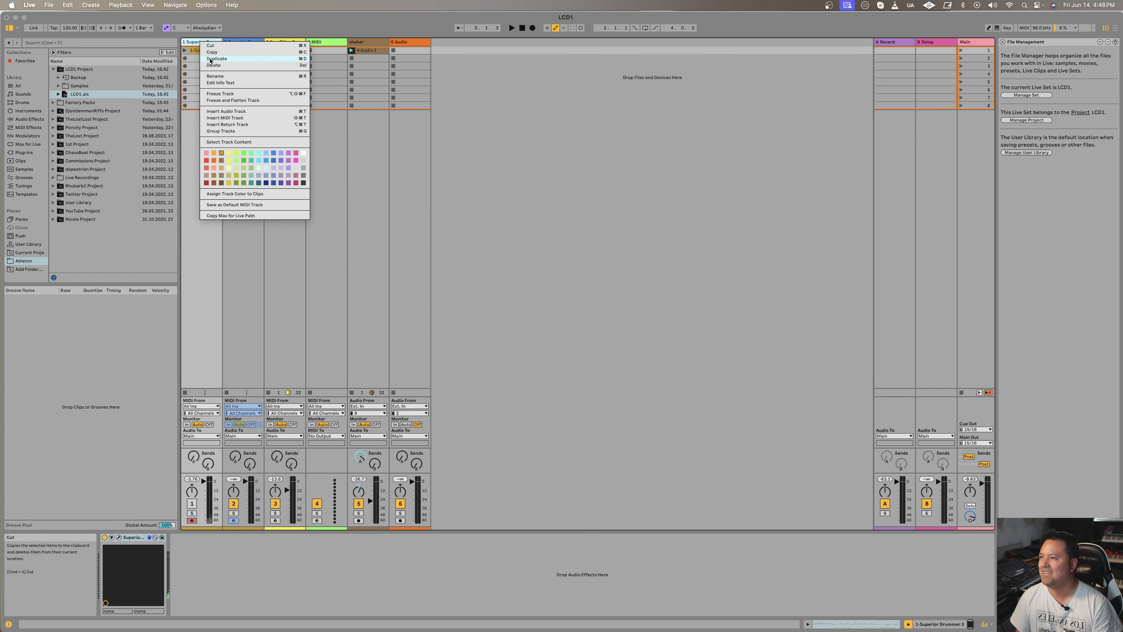
left_click(244, 96)
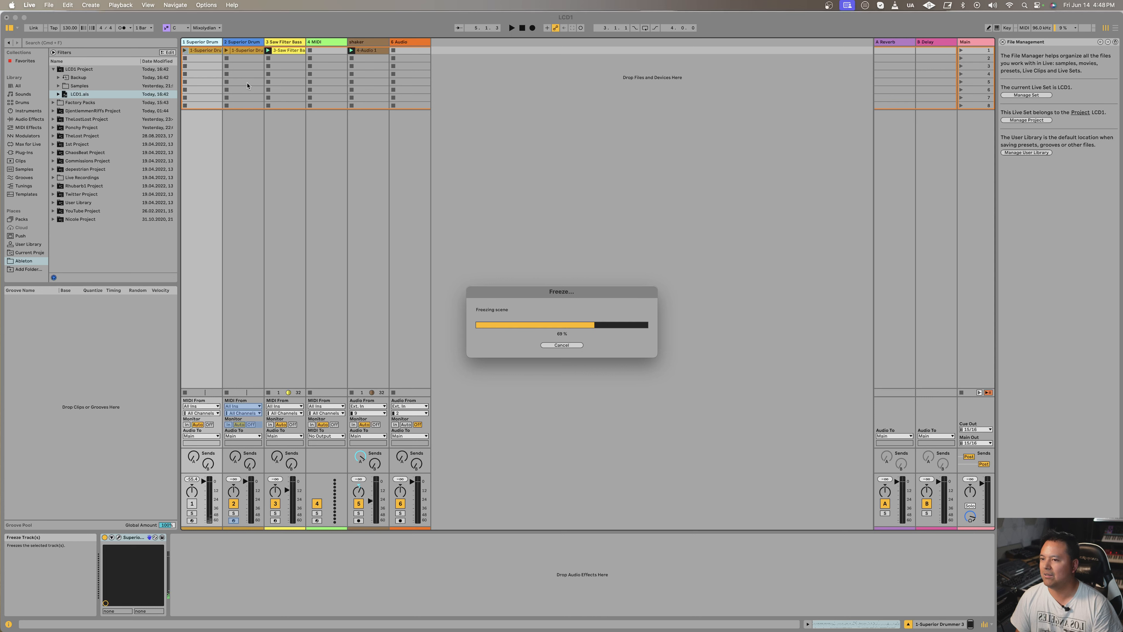
Step: Flatten the frozen duplicate Superior Drummer track on track 2 to audio
left_click(233, 44)
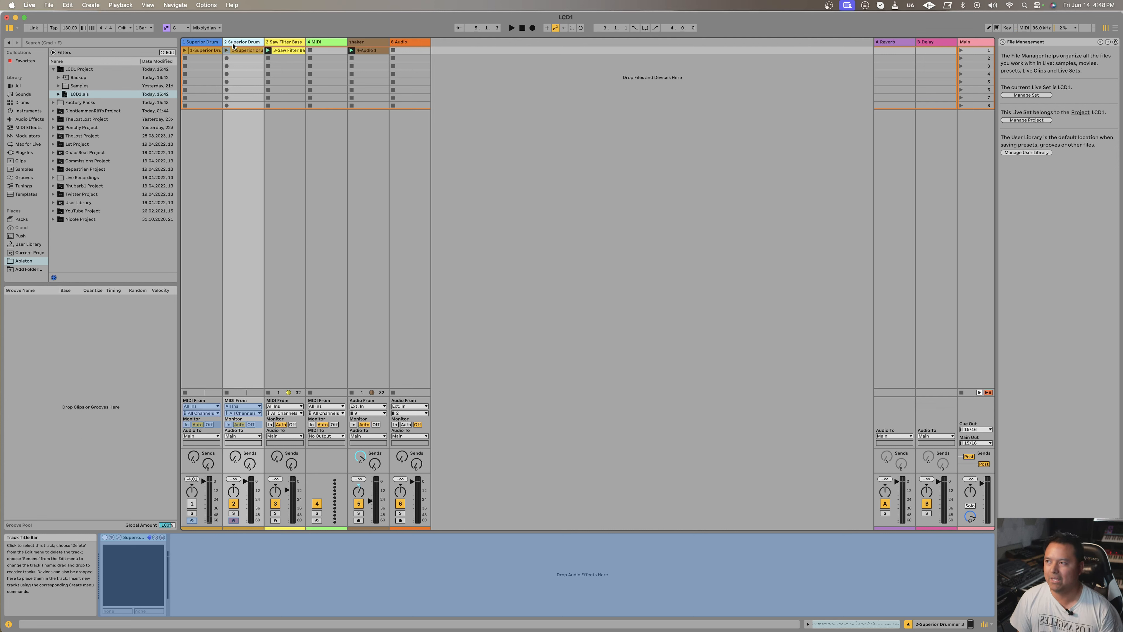
left_click(204, 42)
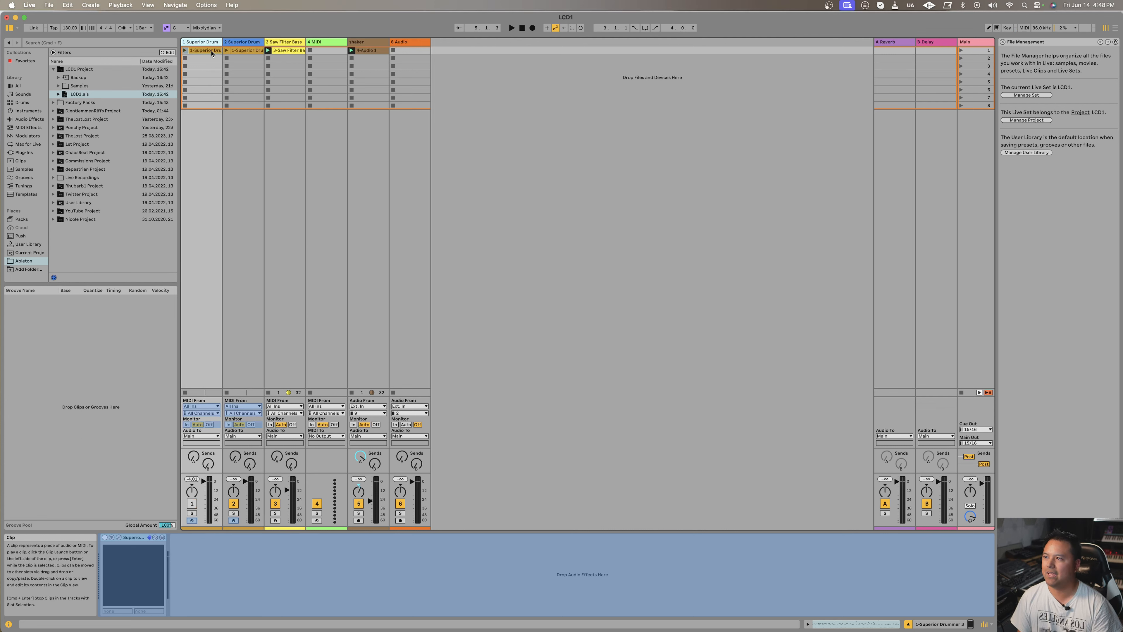
left_click(201, 41)
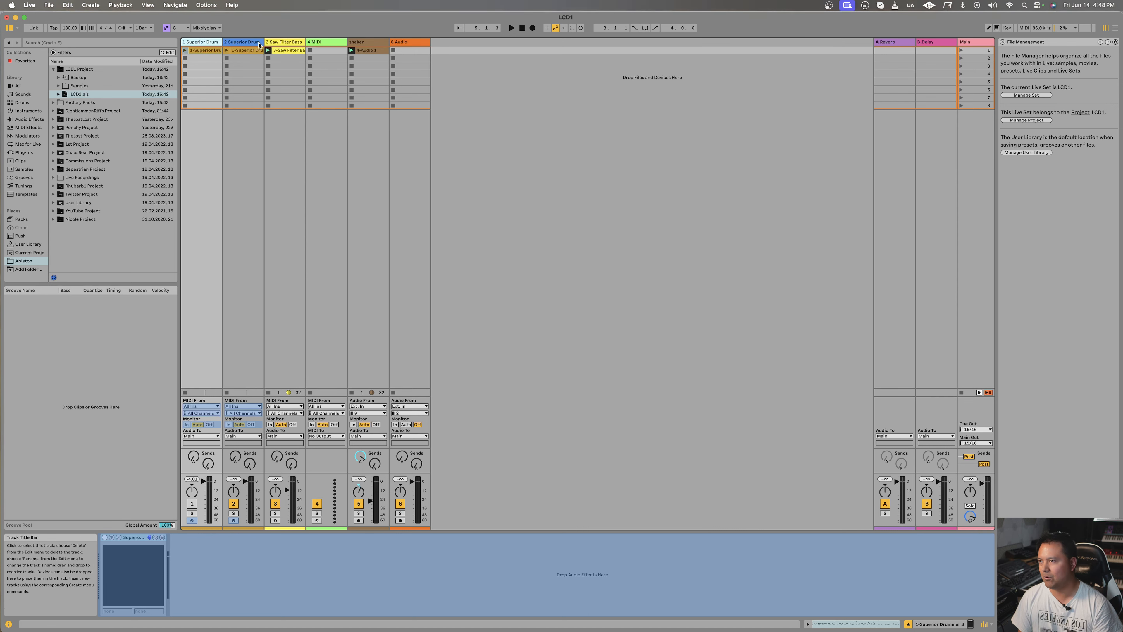
left_click(247, 42)
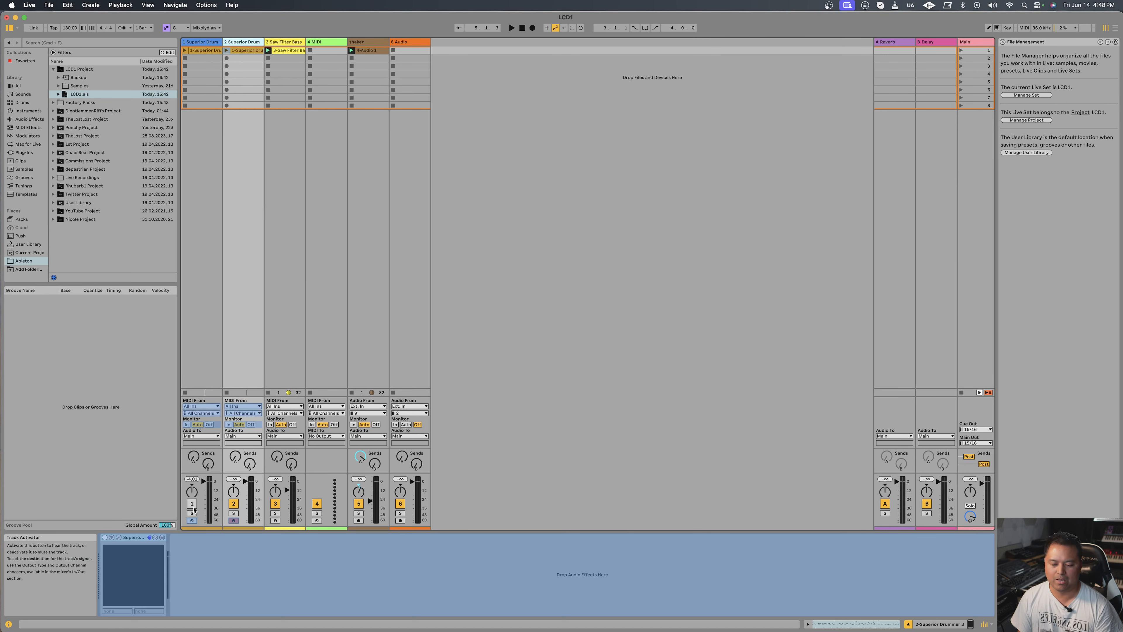
right_click(247, 42)
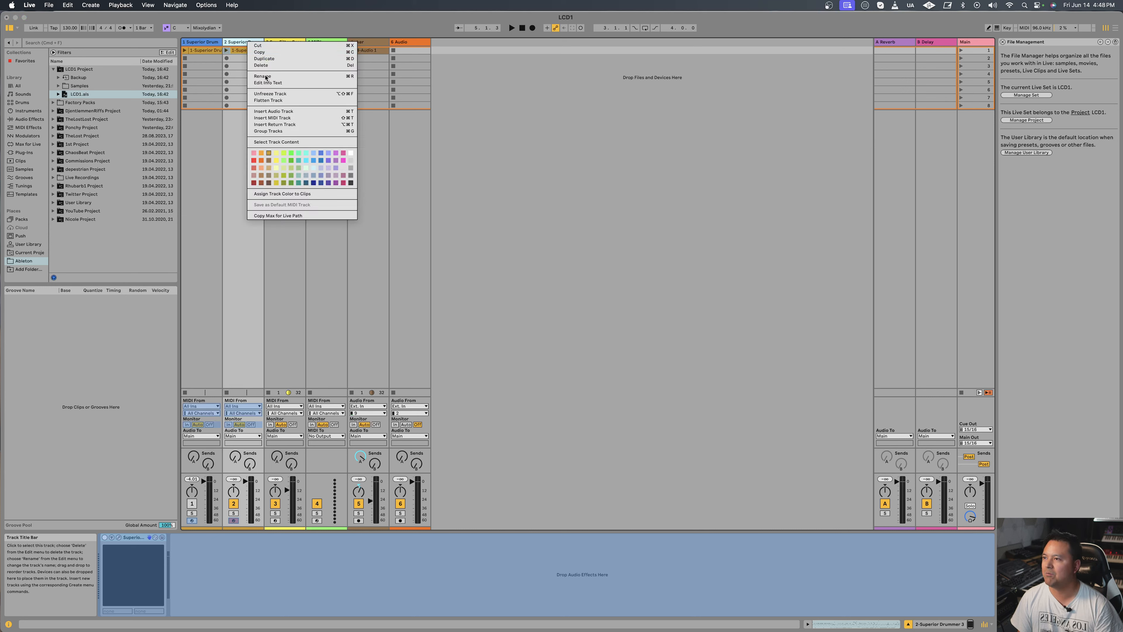
left_click(274, 101)
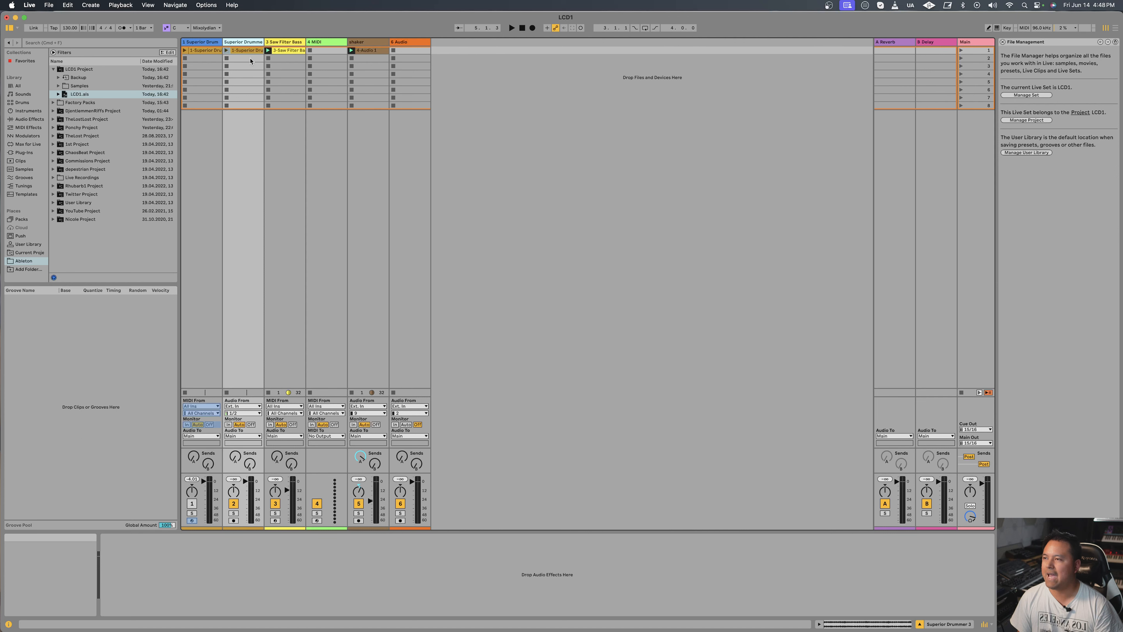
Step: Compare the flattened Superior Drummer audio clip on track 2 with the MIDI clip on the deactivated track 1
left_click(244, 50)
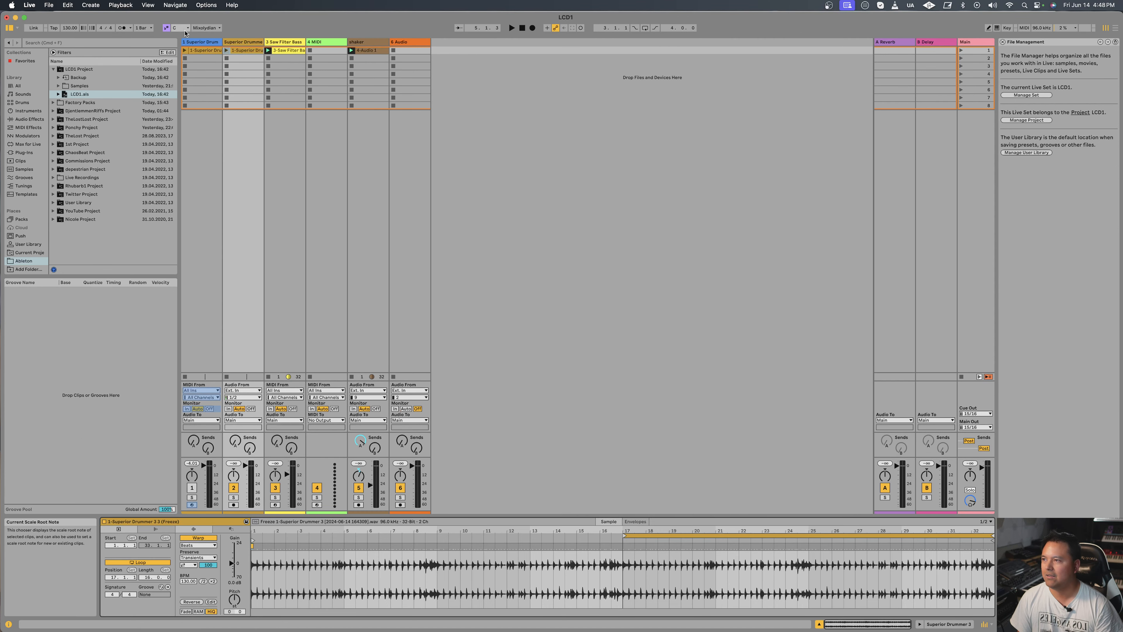
left_click(212, 43)
left_click(374, 583)
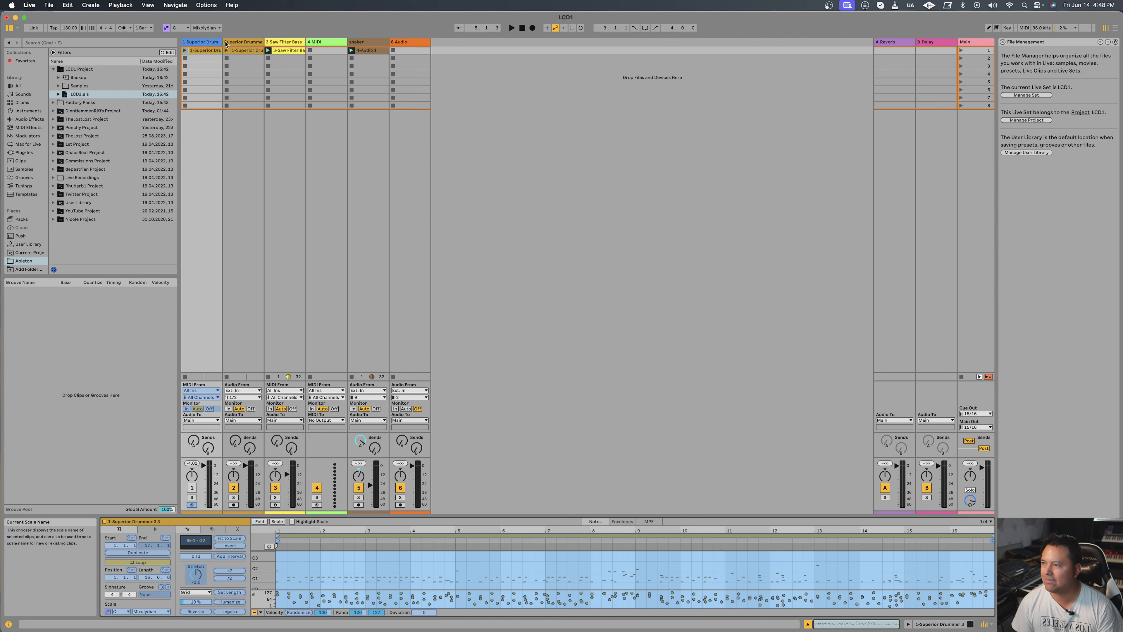
left_click(243, 51)
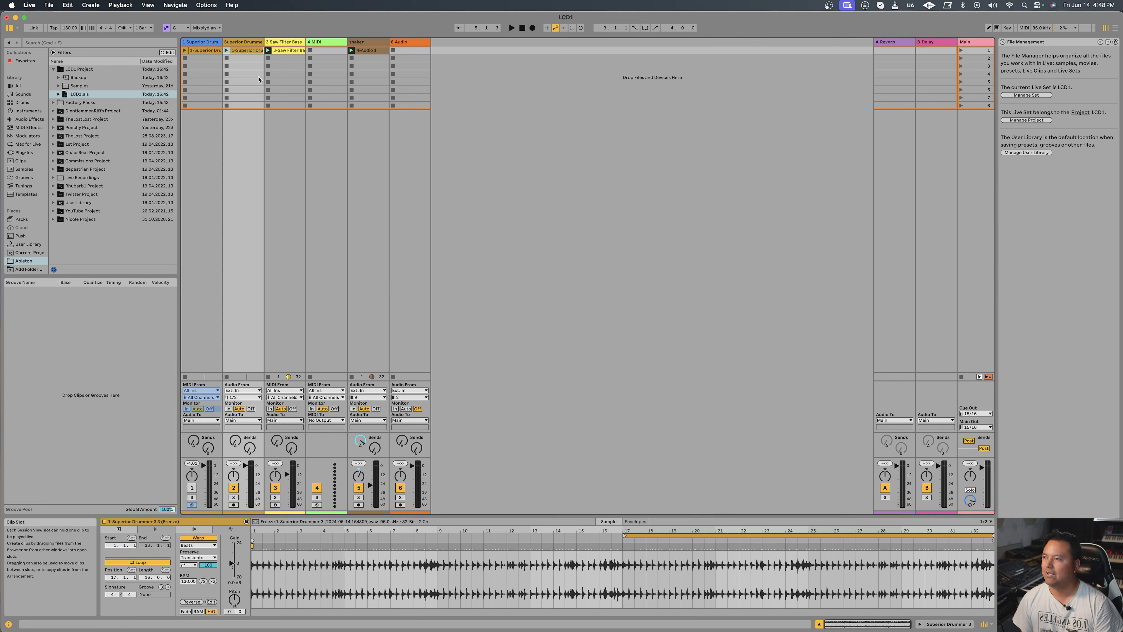
left_click(286, 43)
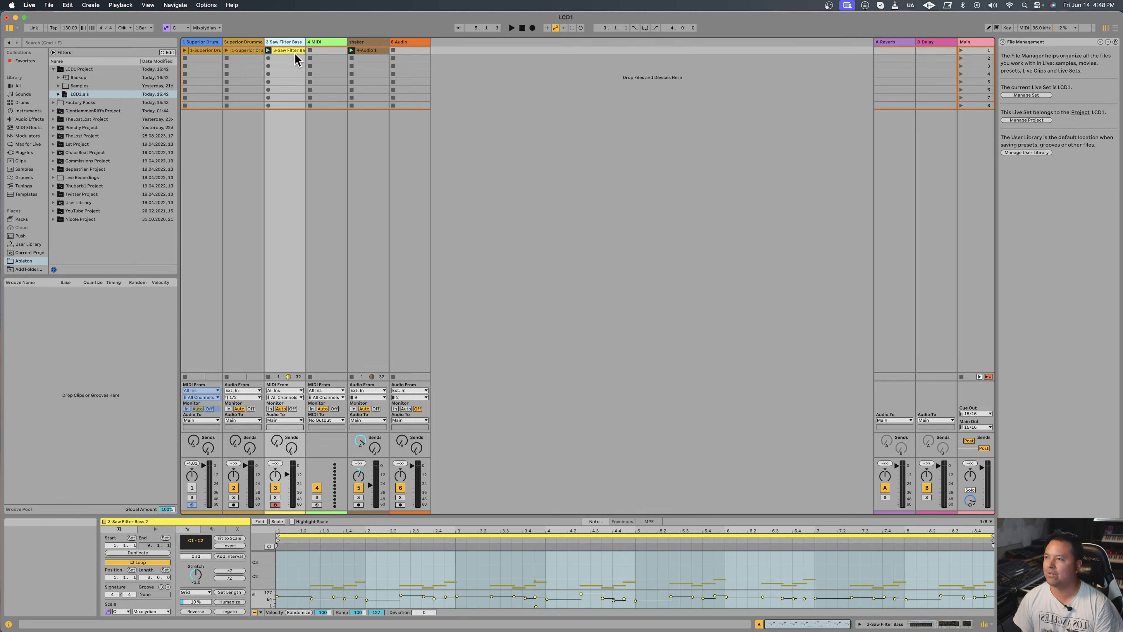
right_click(272, 43)
left_click(272, 43)
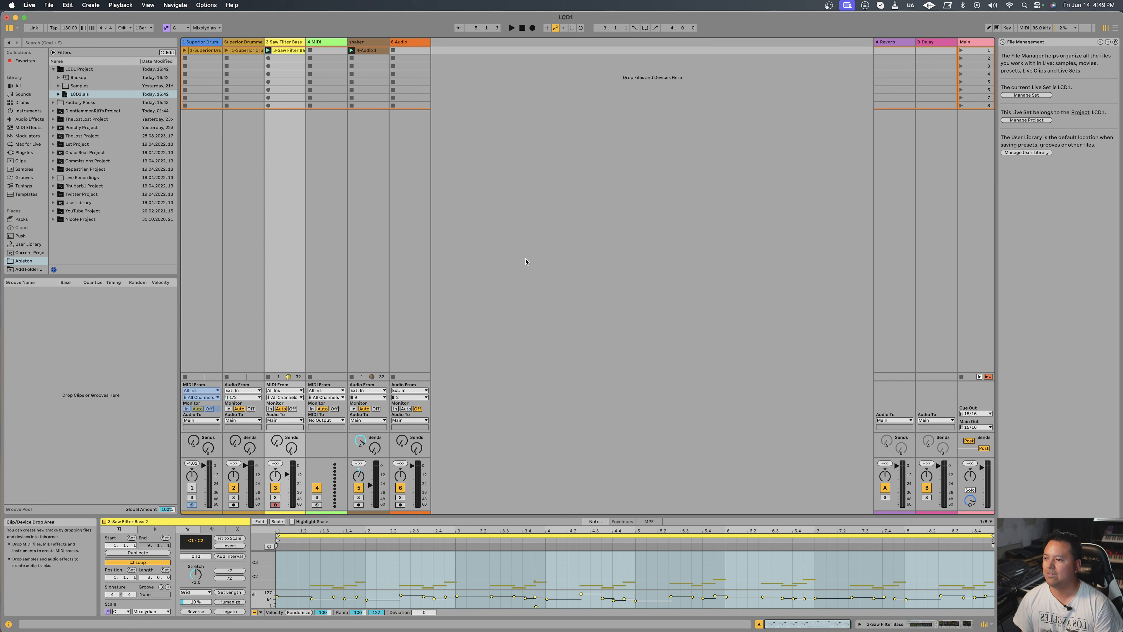
left_click(448, 157)
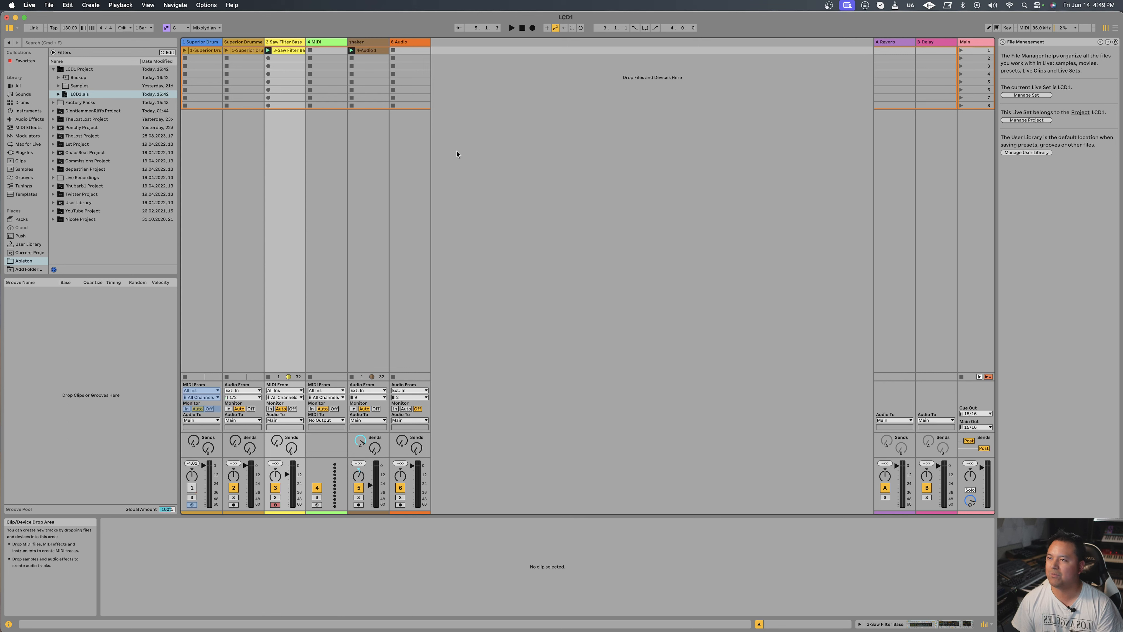